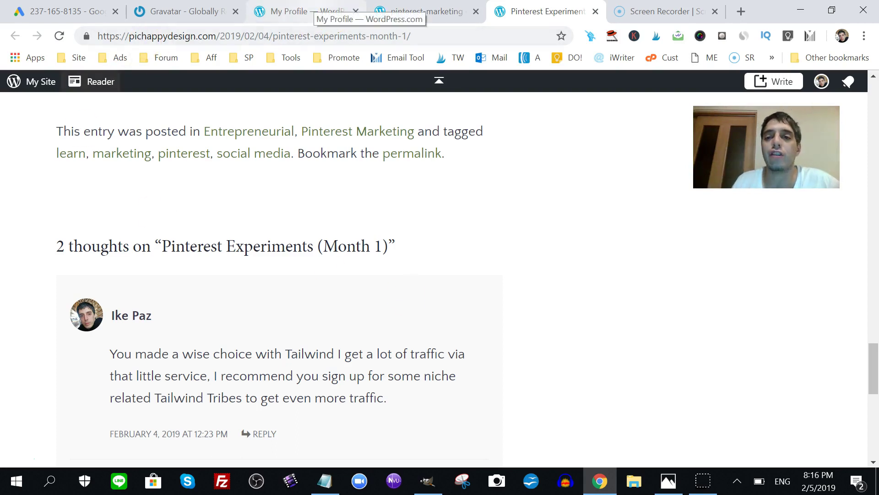
# - Browse the followed sites stream in the WordPress.com Reader
pyautogui.click(316, 11)
pyautogui.click(545, 11)
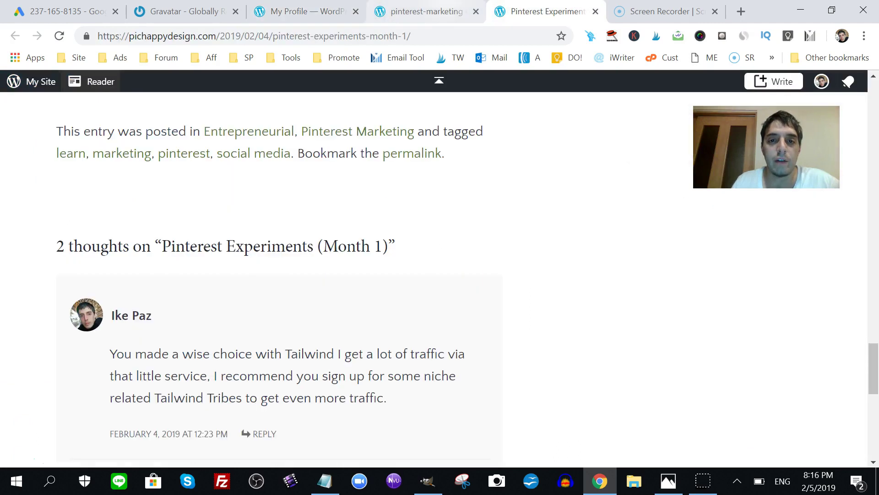
pyautogui.click(426, 11)
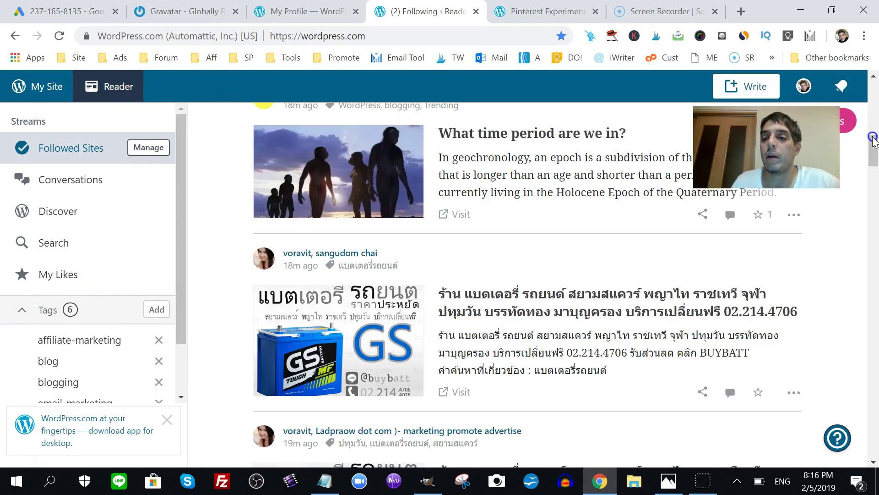
pyautogui.scroll(2, 873, 94)
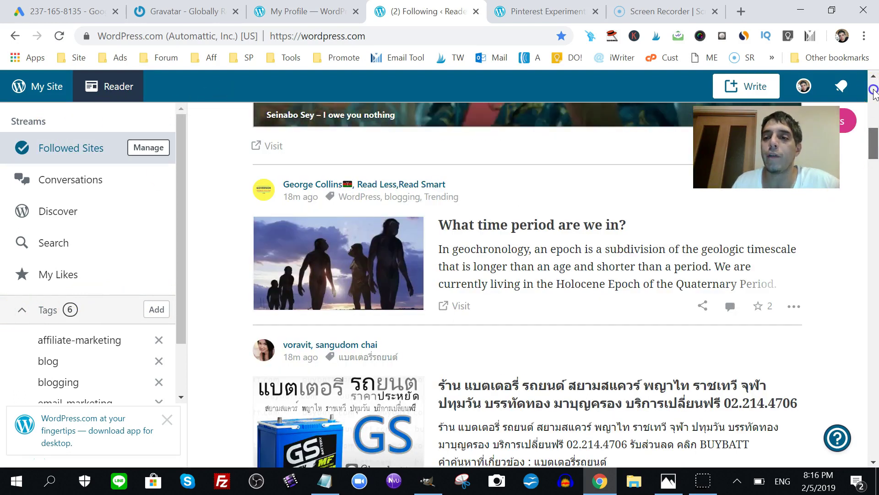
pyautogui.click(873, 94)
pyautogui.scroll(2, 873, 93)
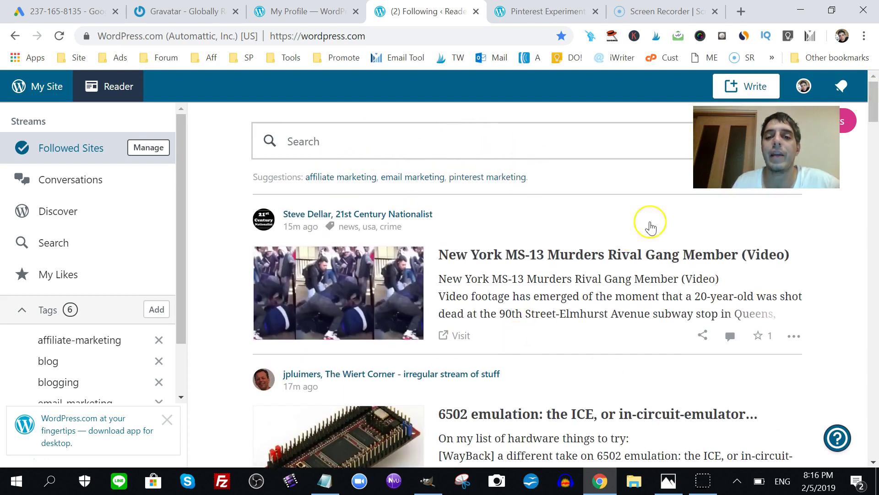
pyautogui.moveTo(873, 102); pyautogui.dragTo(874, 128)
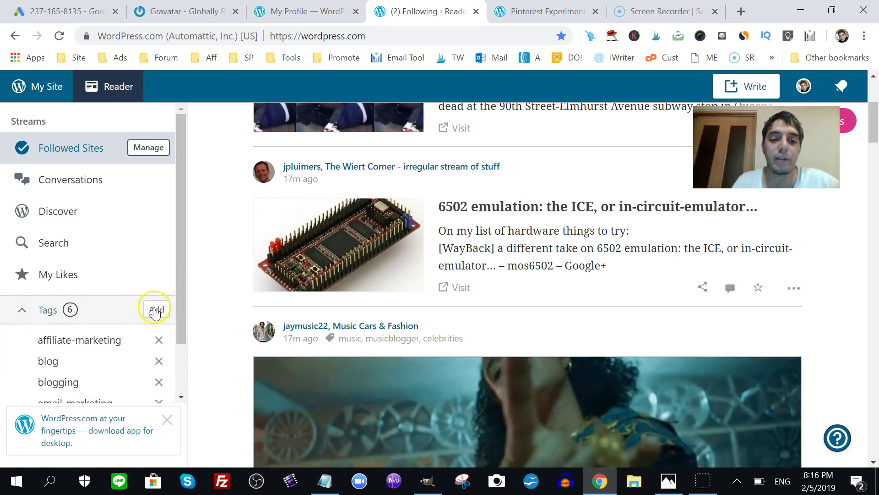
# - Open the pinterest-marketing tag in the Reader and look through its posts
pyautogui.moveTo(186, 316); pyautogui.dragTo(181, 373)
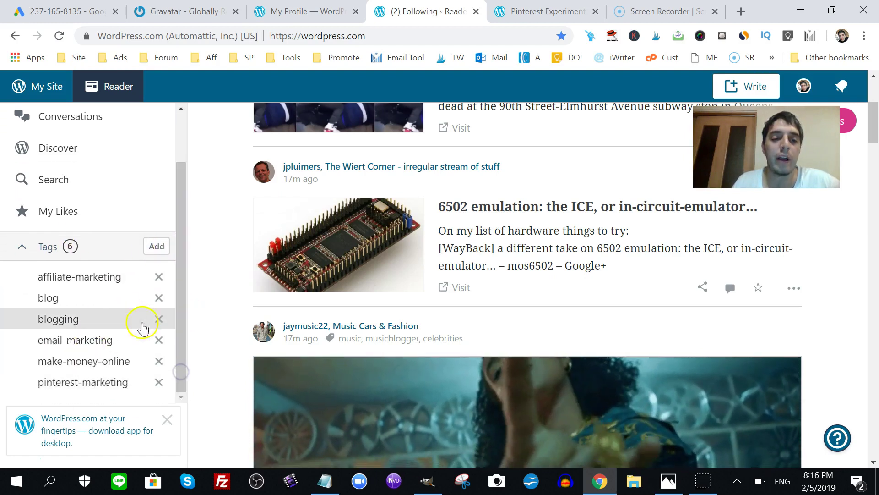
pyautogui.click(97, 385)
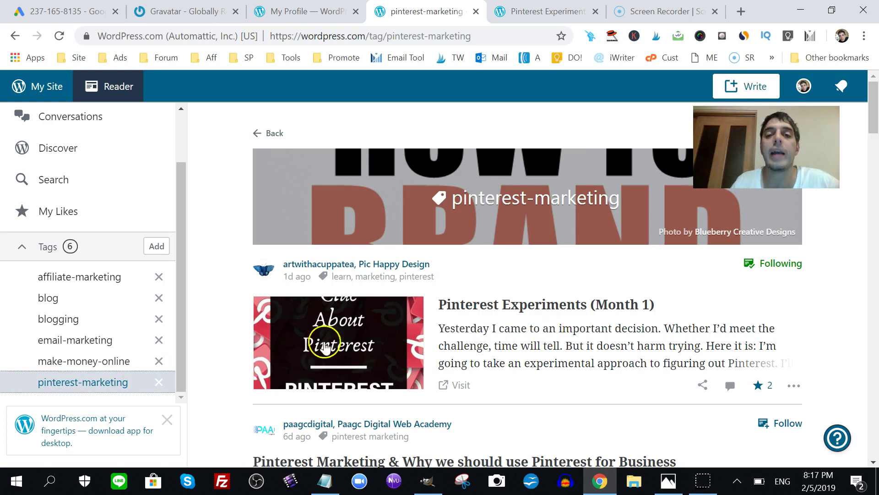
pyautogui.scroll(-4, 876, 147)
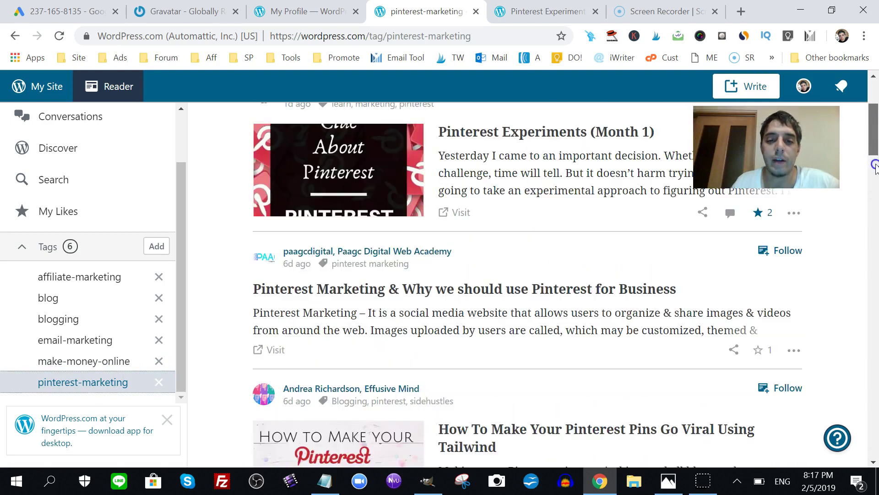
pyautogui.scroll(-4, 875, 201)
pyautogui.scroll(-5, 875, 203)
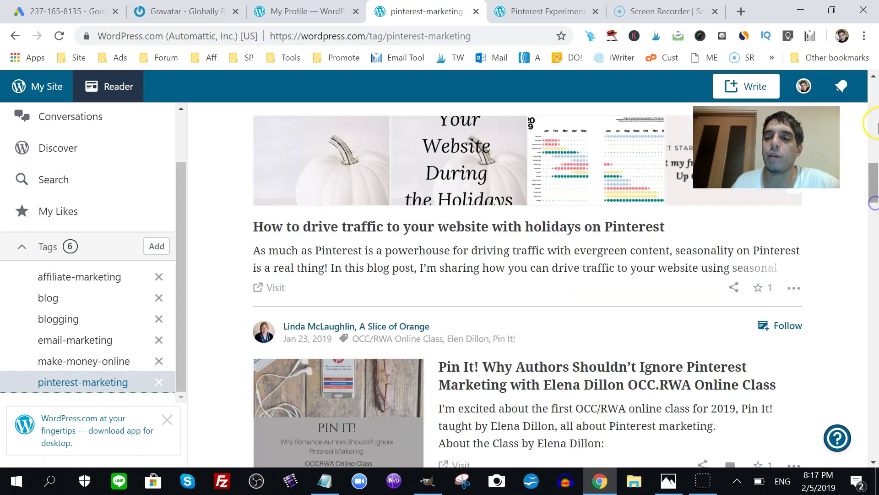
pyautogui.moveTo(870, 158); pyautogui.dragTo(873, 90)
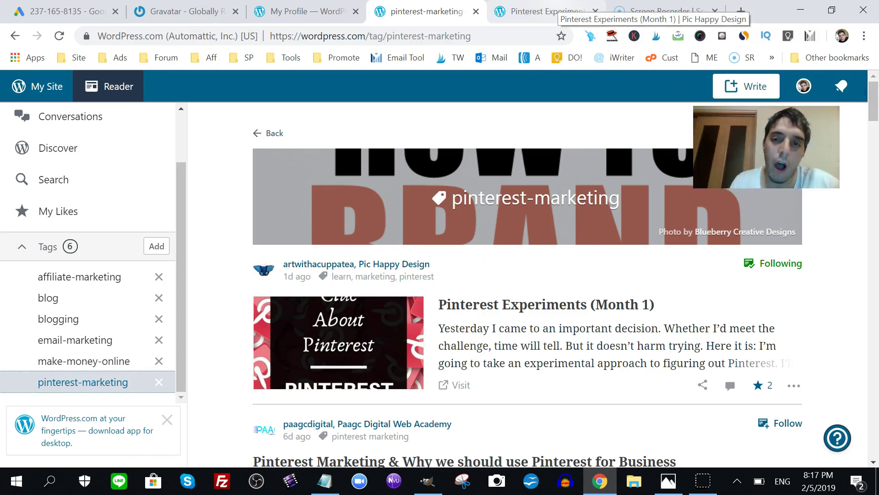
# - From the first comment on the Pinterest Experiments (Month 1) post, open the commenter's complete Gravatar profile and view its Websites section
pyautogui.click(518, 11)
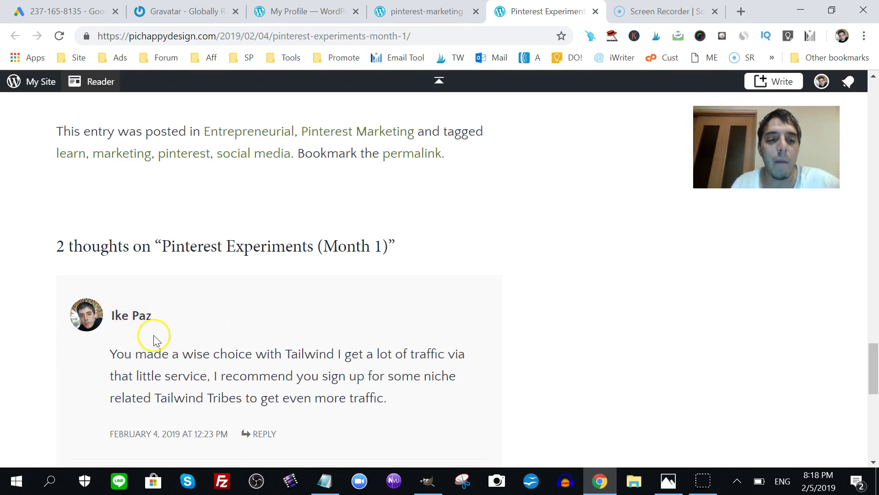
pyautogui.moveTo(111, 317)
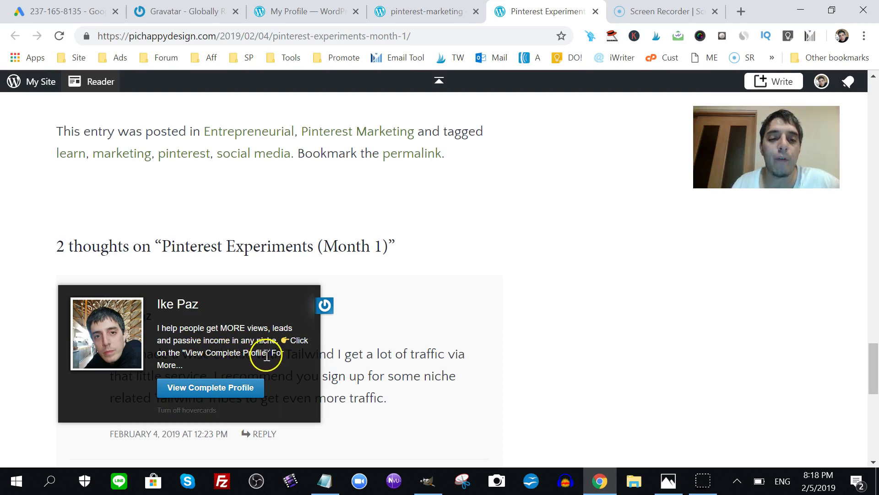
pyautogui.click(213, 389)
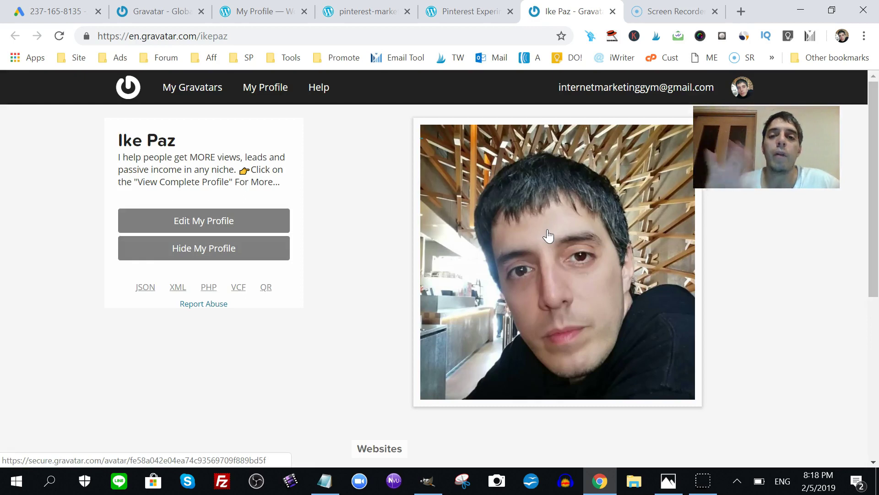
pyautogui.click(874, 163)
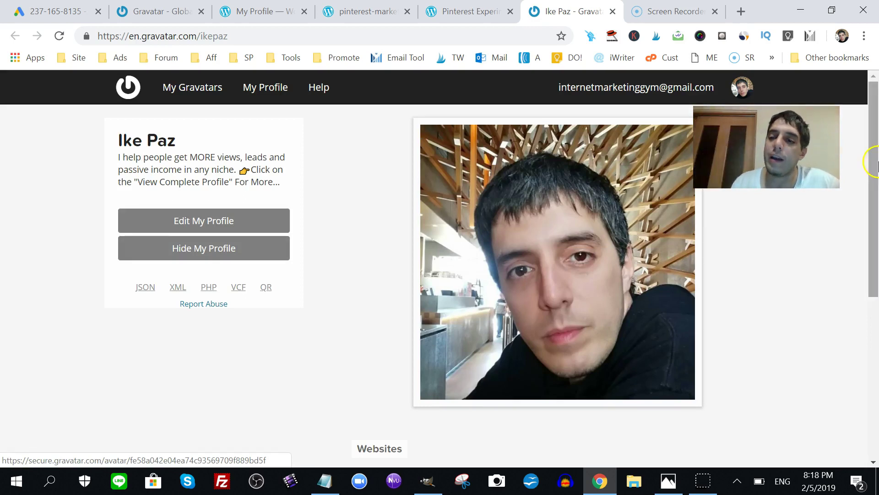
pyautogui.moveTo(874, 163); pyautogui.dragTo(872, 324)
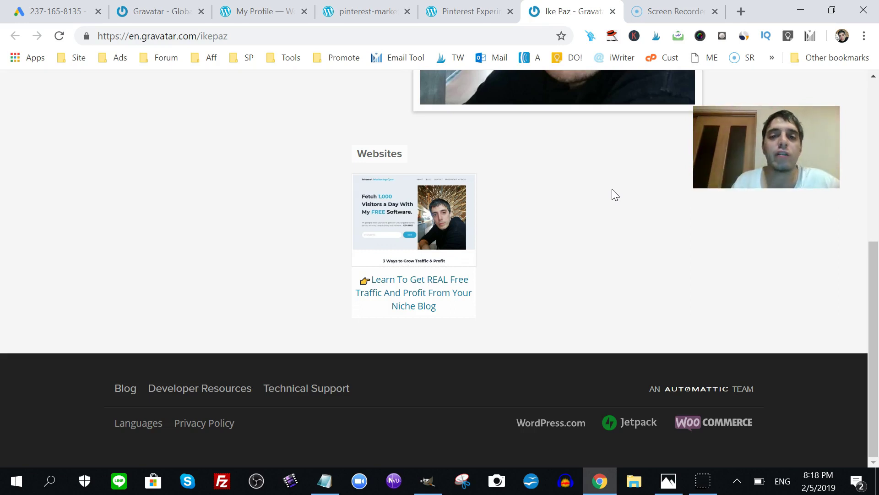
# - View the Gravatar home page at en.gravatar.com
pyautogui.click(467, 12)
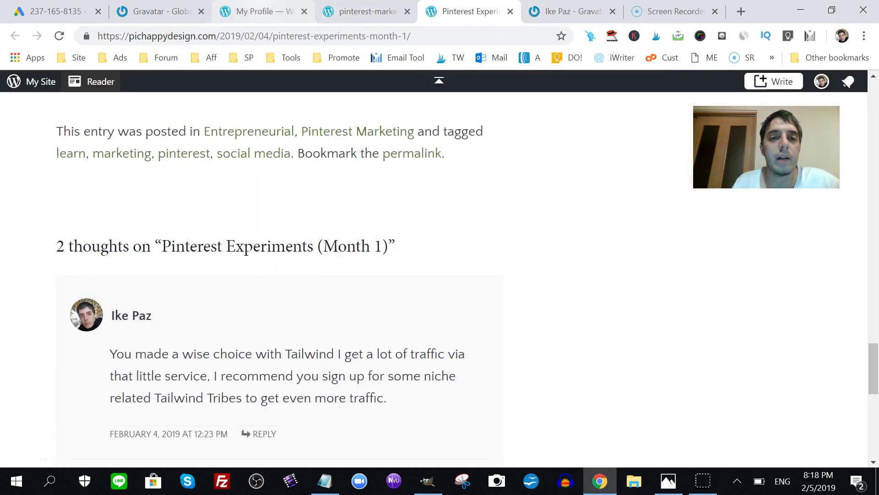
pyautogui.click(259, 12)
pyautogui.click(179, 12)
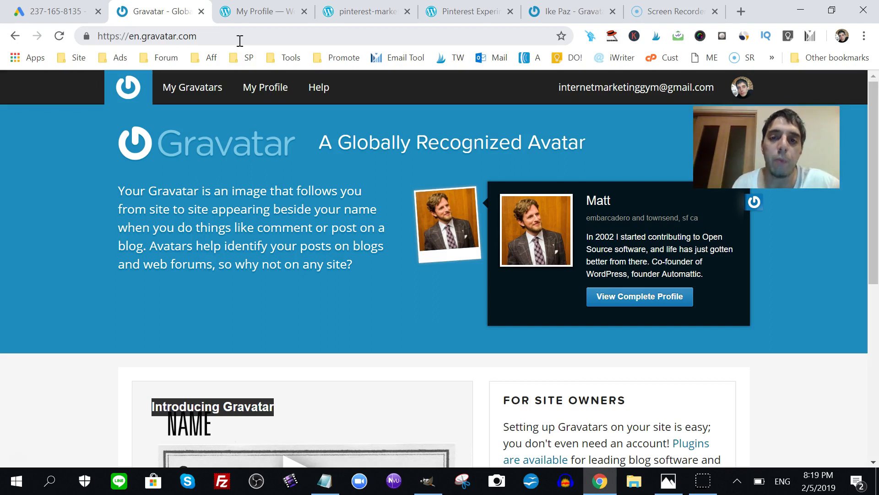
# - Highlight the pointing emoji and call to action in the WordPress.com profile's About Me text, and revisit the comment on the Pinterest Experiments post
pyautogui.click(254, 12)
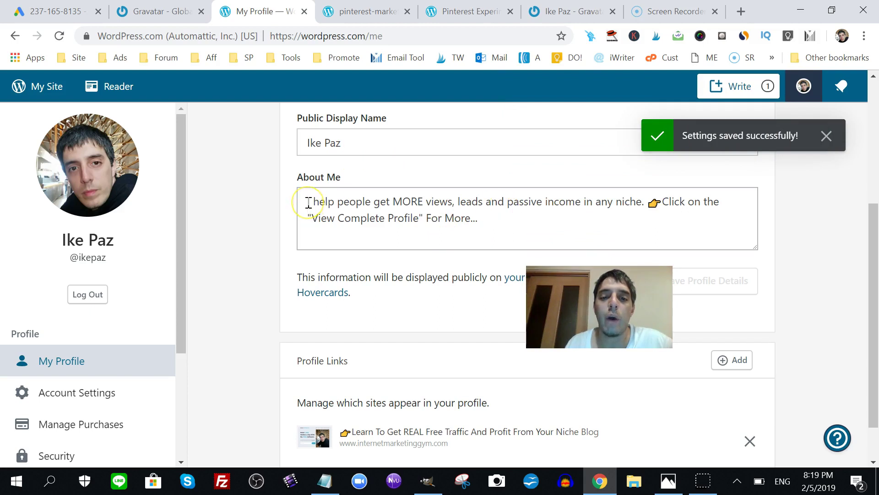
pyautogui.moveTo(309, 203); pyautogui.dragTo(662, 203)
pyautogui.click(654, 203)
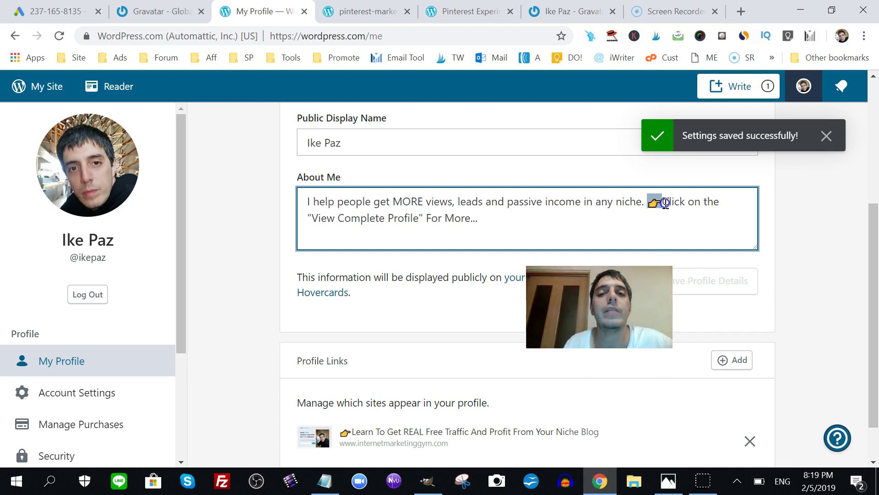
pyautogui.click(665, 203)
pyautogui.moveTo(665, 203); pyautogui.dragTo(672, 209)
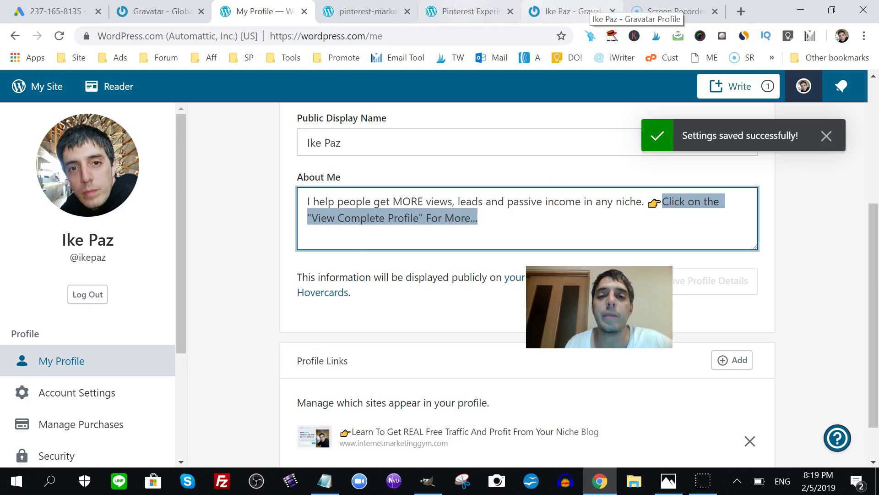
pyautogui.click(471, 11)
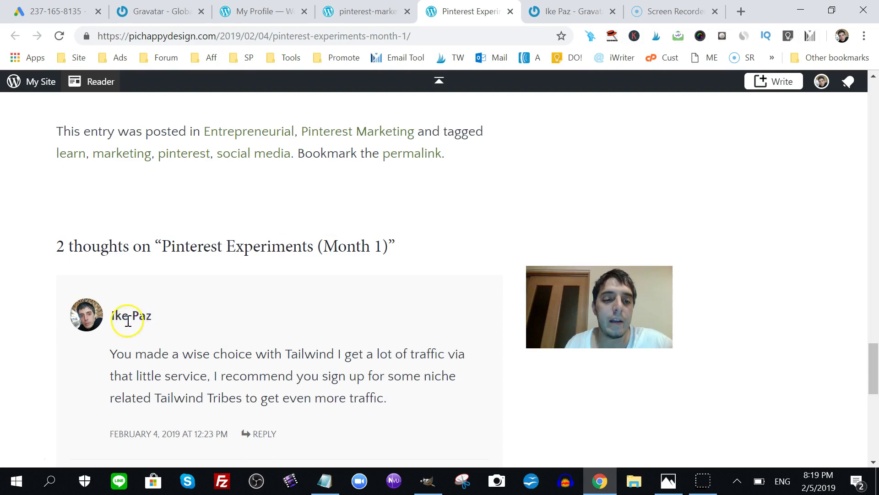
pyautogui.moveTo(98, 325)
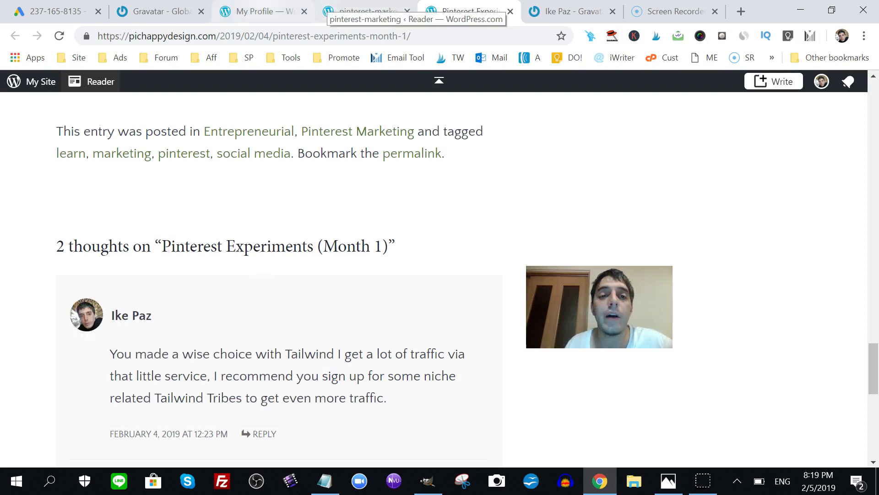
# - Open the form for adding a URL to the WordPress.com profile links, and cancel it without adding a site
pyautogui.click(265, 13)
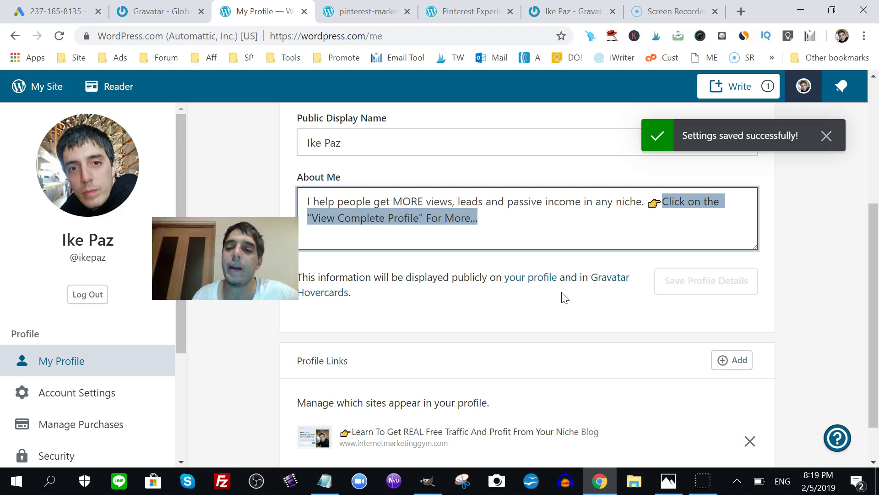
pyautogui.scroll(-1, 874, 347)
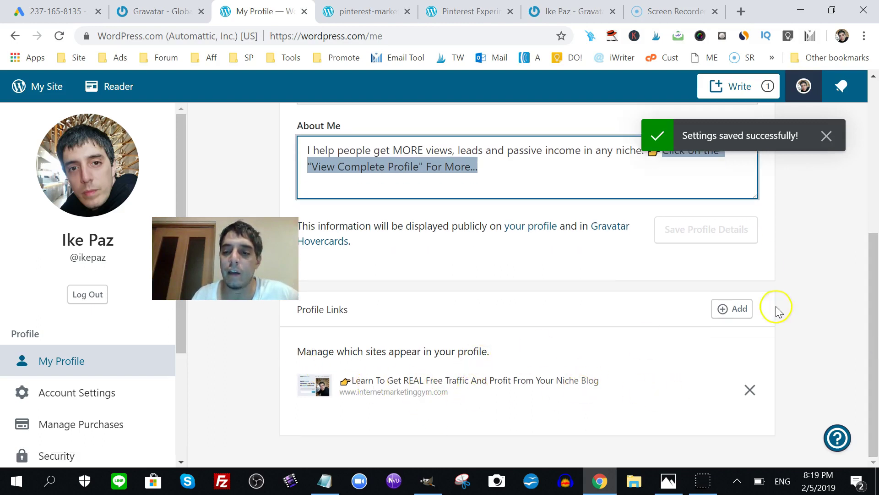
pyautogui.click(739, 310)
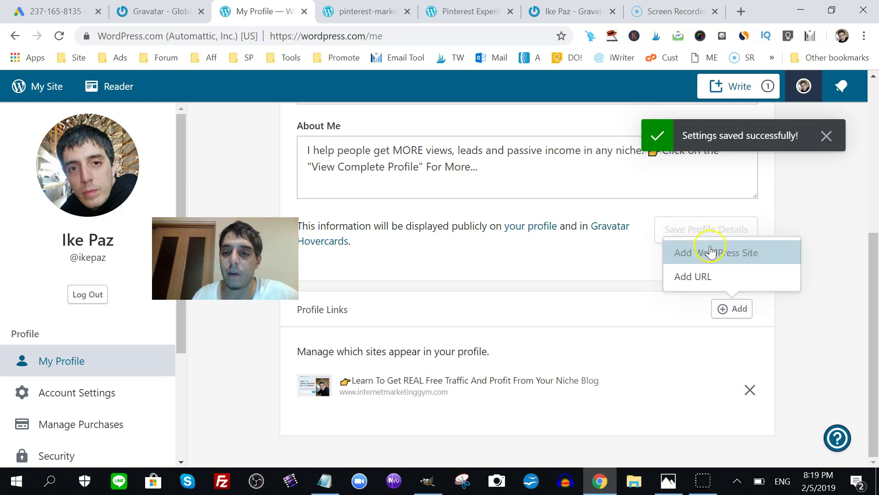
pyautogui.click(693, 276)
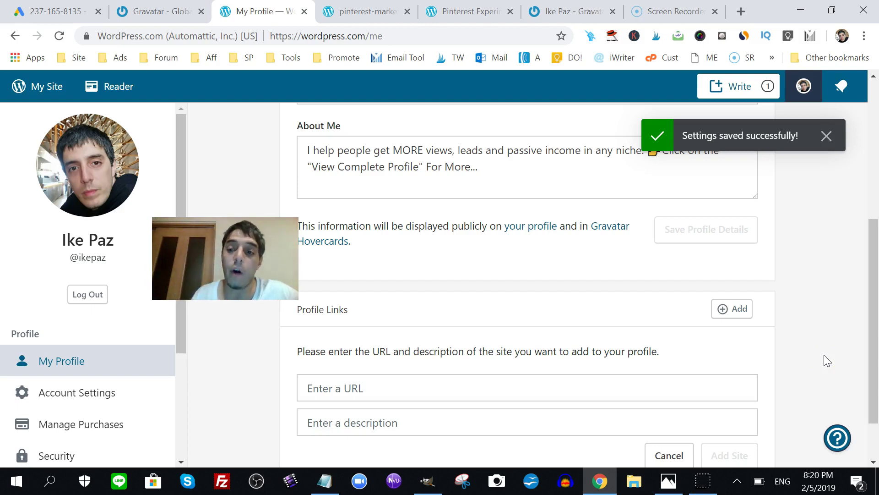
pyautogui.moveTo(874, 345); pyautogui.dragTo(875, 374)
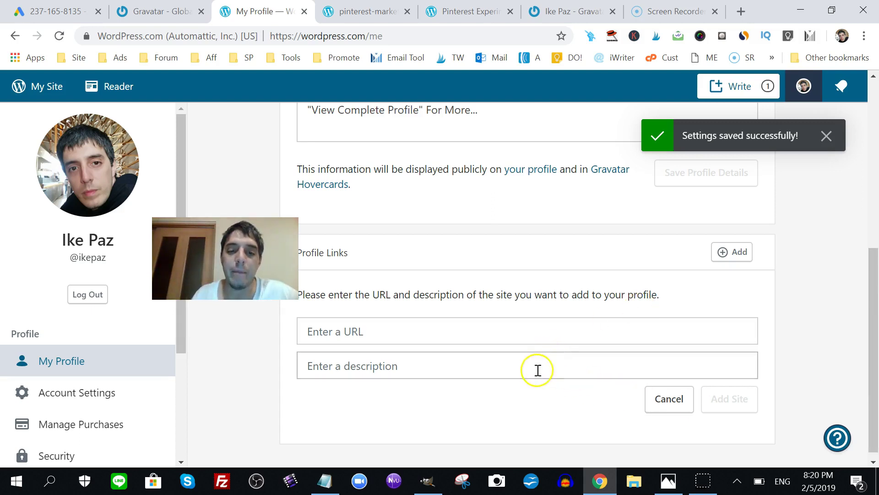
pyautogui.click(491, 371)
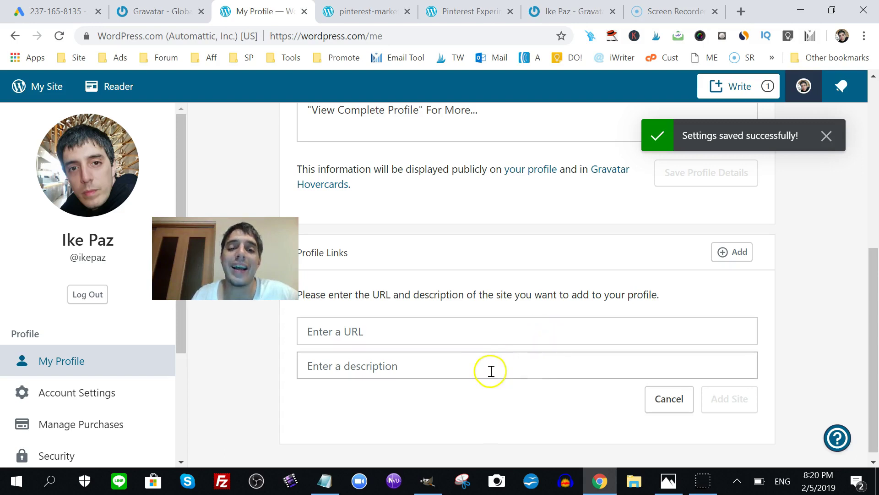
pyautogui.click(669, 403)
# - Highlight the whole About Me text in the profile details for review, and clear the selection
pyautogui.scroll(3, 487, 196)
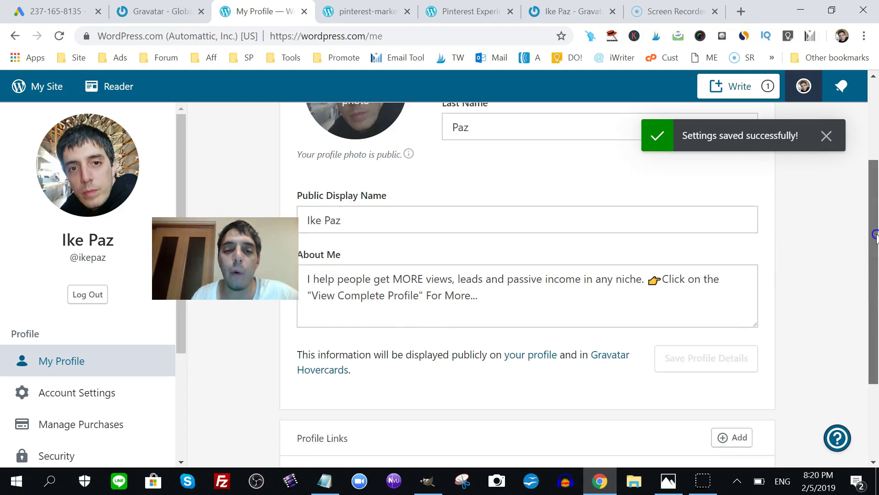
pyautogui.moveTo(156, 239); pyautogui.dragTo(157, 183)
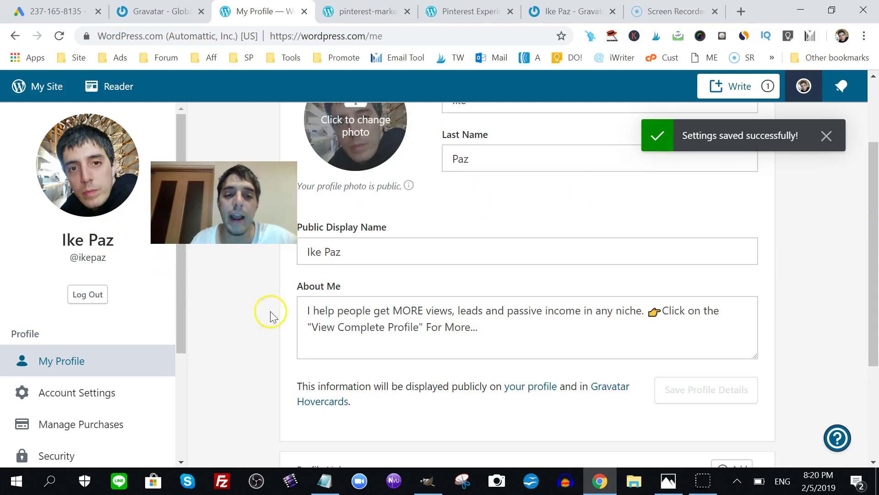
pyautogui.moveTo(294, 305); pyautogui.dragTo(537, 348)
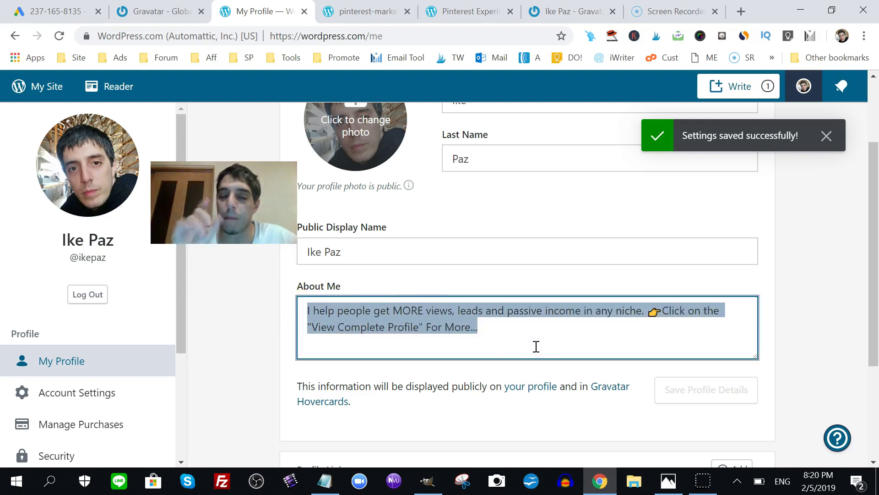
pyautogui.click(638, 324)
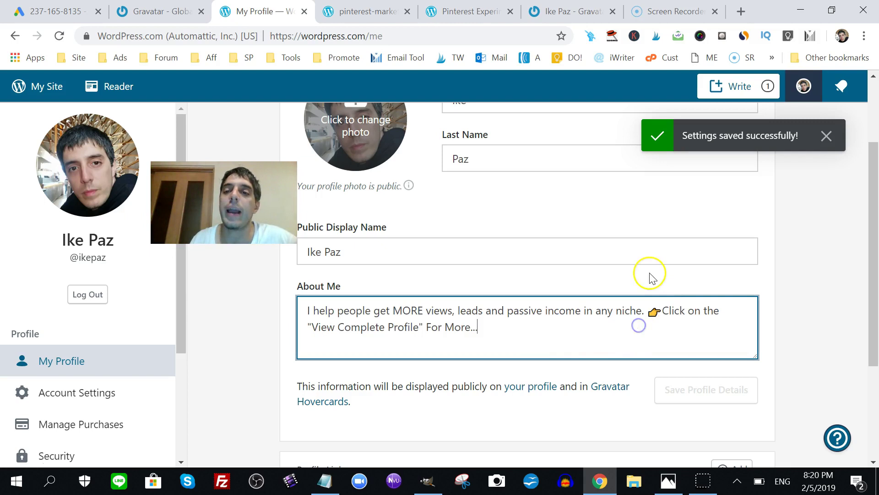
# - View the getemoji.com copy-and-paste emoji page in a new browser tab, and return to the WordPress.com profile settings
pyautogui.click(742, 10)
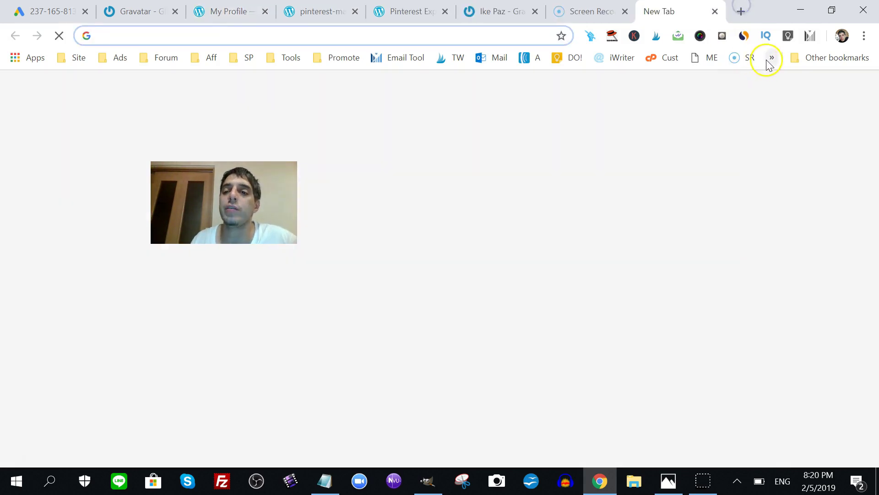
pyautogui.click(772, 58)
pyautogui.click(571, 81)
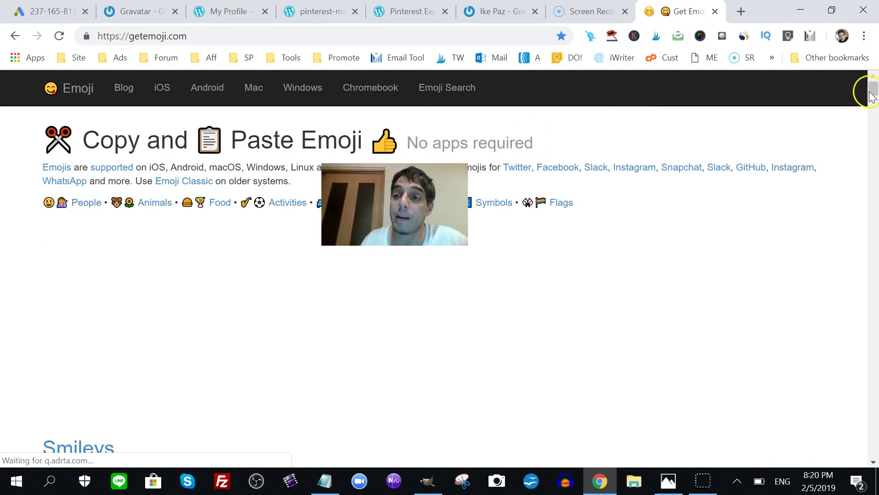
pyautogui.moveTo(874, 92)
pyautogui.mouseDown()
pyautogui.moveTo(875, 133)
pyautogui.moveTo(874, 85)
pyautogui.mouseUp()
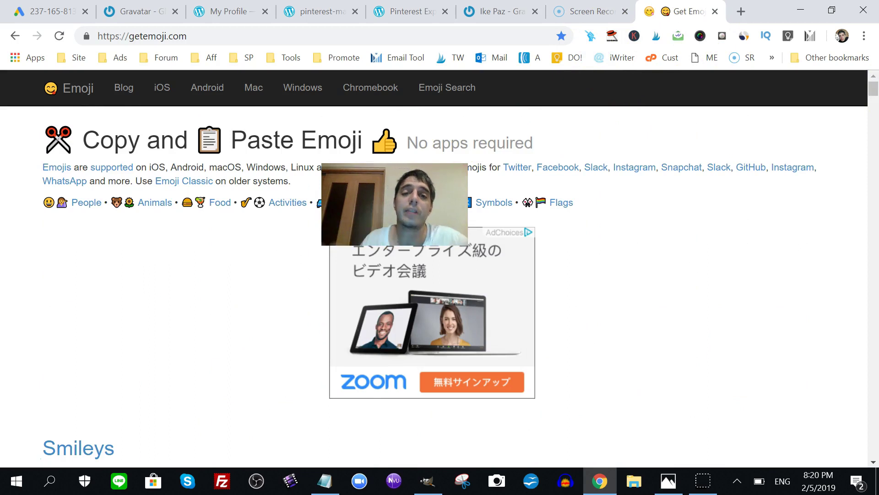
pyautogui.click(229, 11)
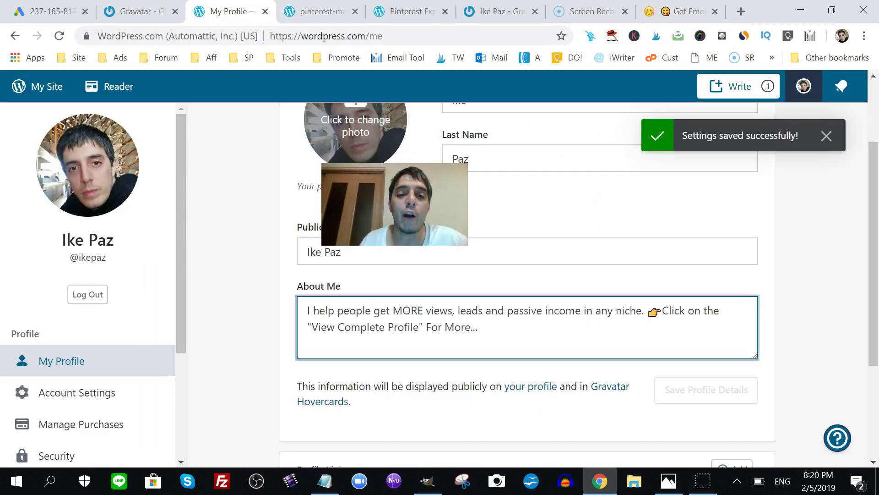